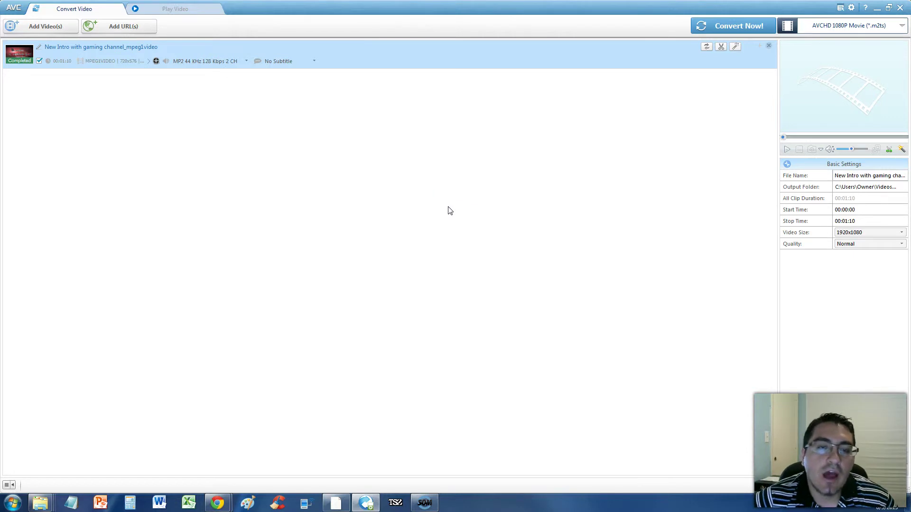
# Open and then close the converter's output profile list
pyautogui.click(873, 27)
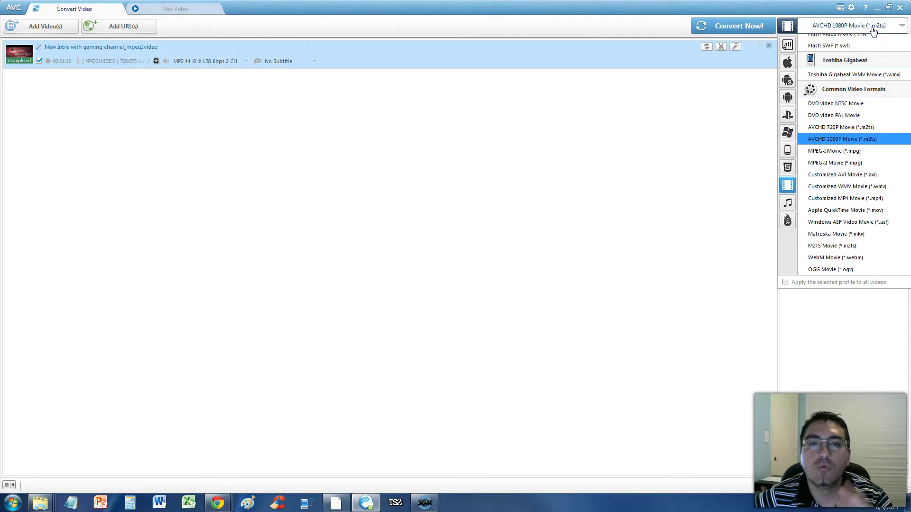
pyautogui.click(684, 151)
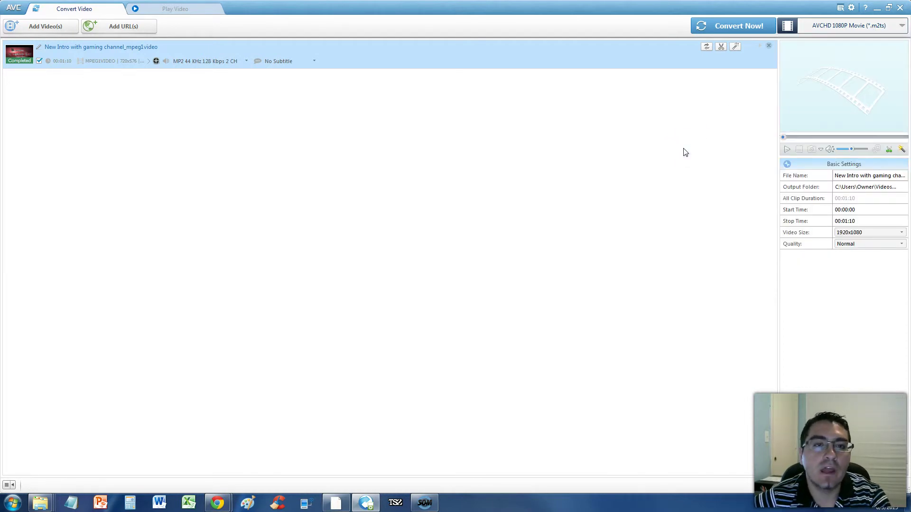
pyautogui.click(640, 142)
pyautogui.click(525, 138)
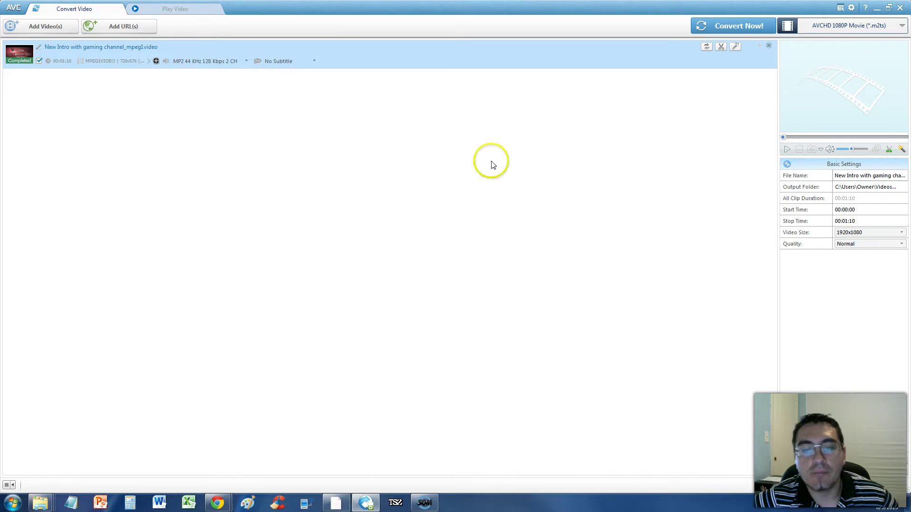
# Return Chrome to the 'any video converter' Google results and close the running Paint window
pyautogui.moveTo(227, 503)
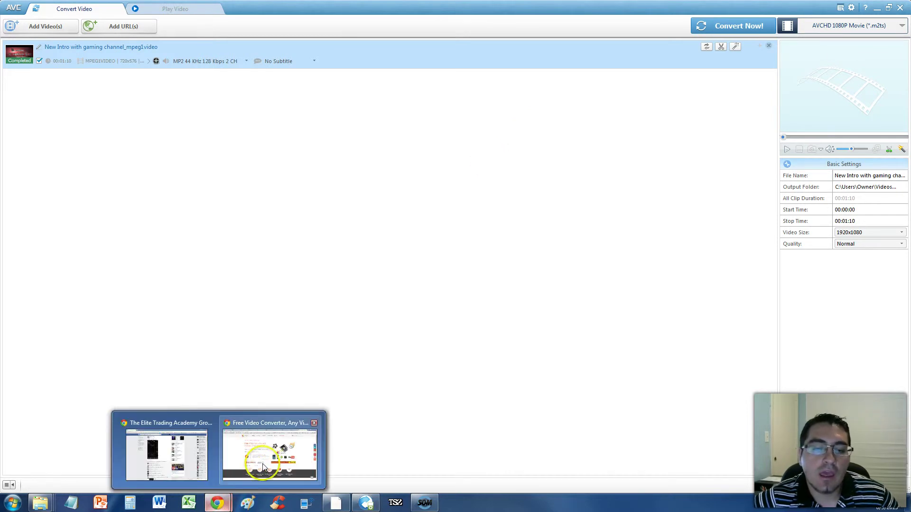
pyautogui.click(264, 449)
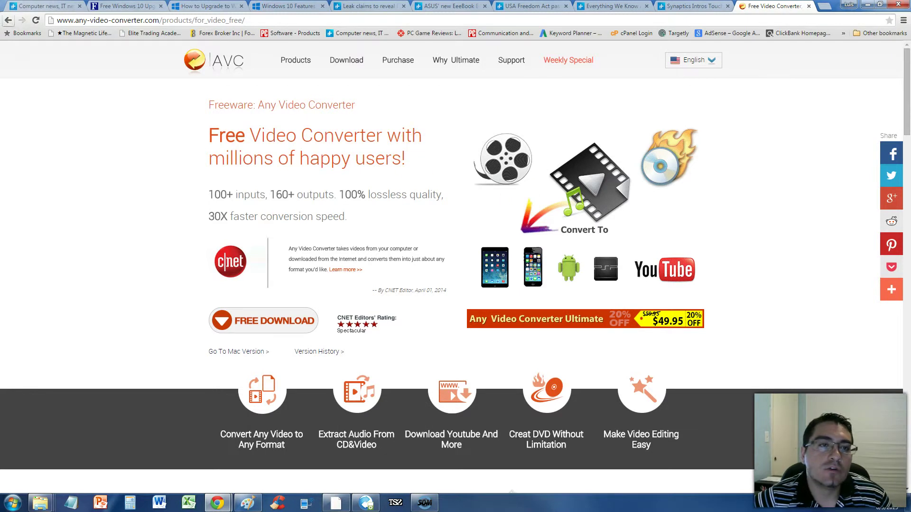
pyautogui.click(8, 20)
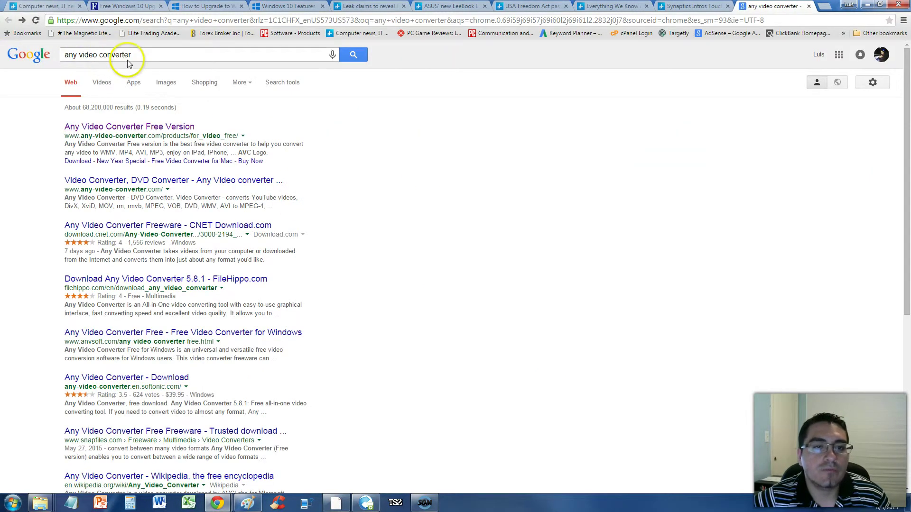
pyautogui.rightClick(247, 503)
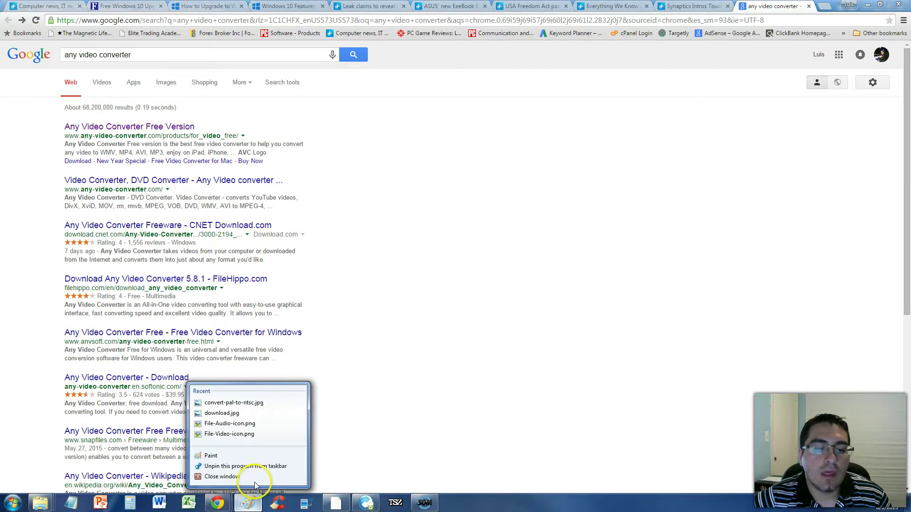
pyautogui.click(221, 476)
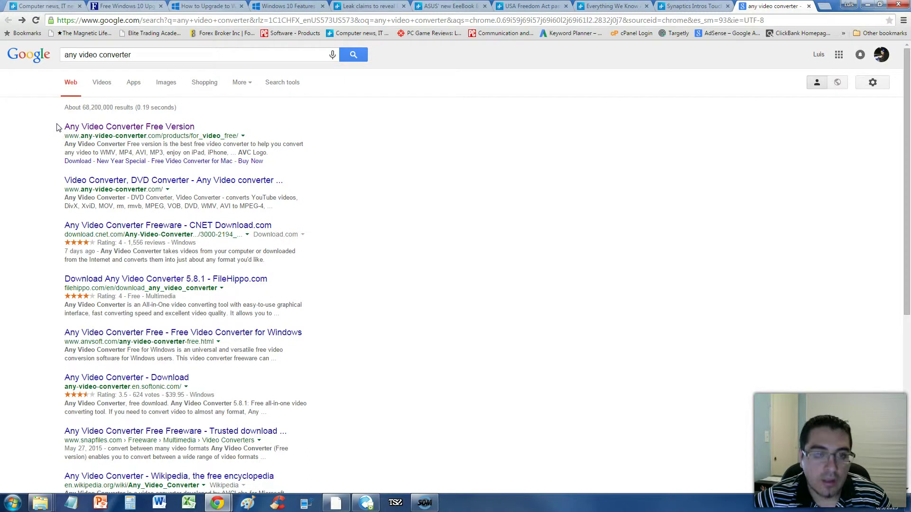
# Open the 'Any Video Converter Free Version' result and highlight its Free Download link
pyautogui.moveTo(65, 134)
pyautogui.mouseDown()
pyautogui.moveTo(216, 126)
pyautogui.moveTo(116, 111)
pyautogui.moveTo(62, 135)
pyautogui.mouseUp()
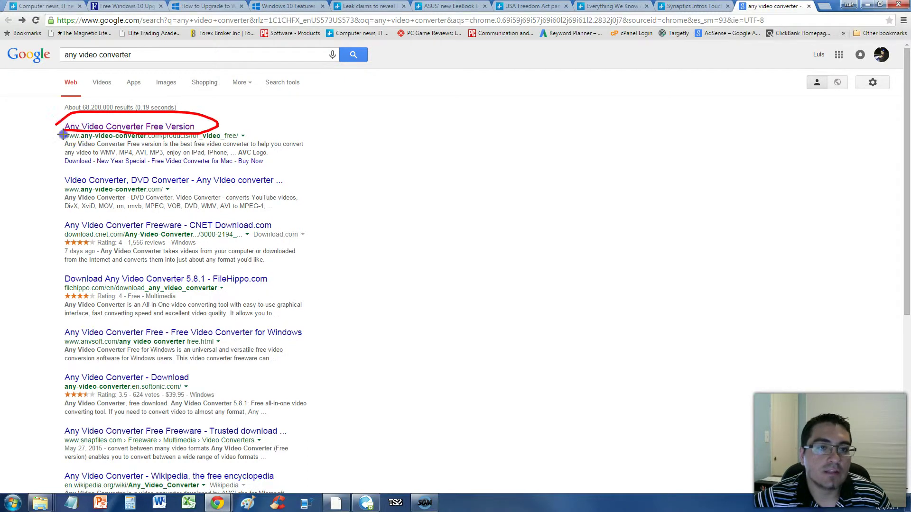
pyautogui.press('Escape')
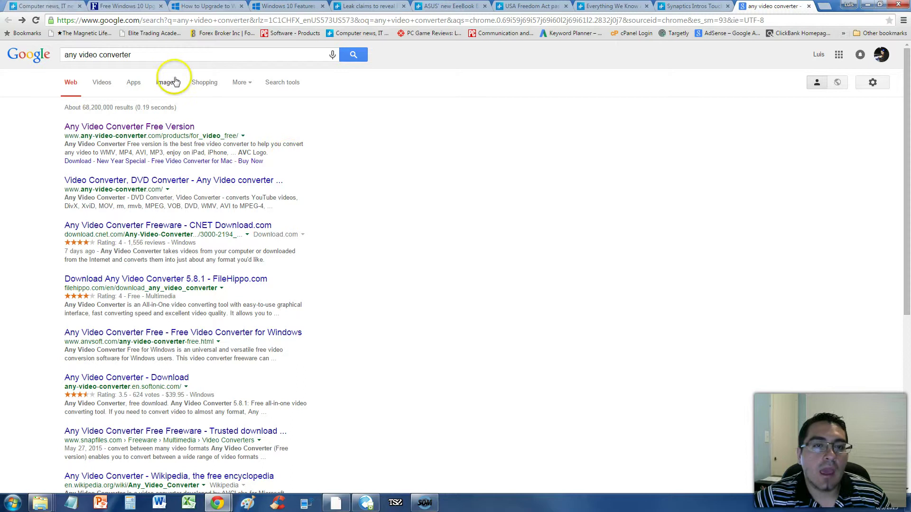
pyautogui.click(132, 127)
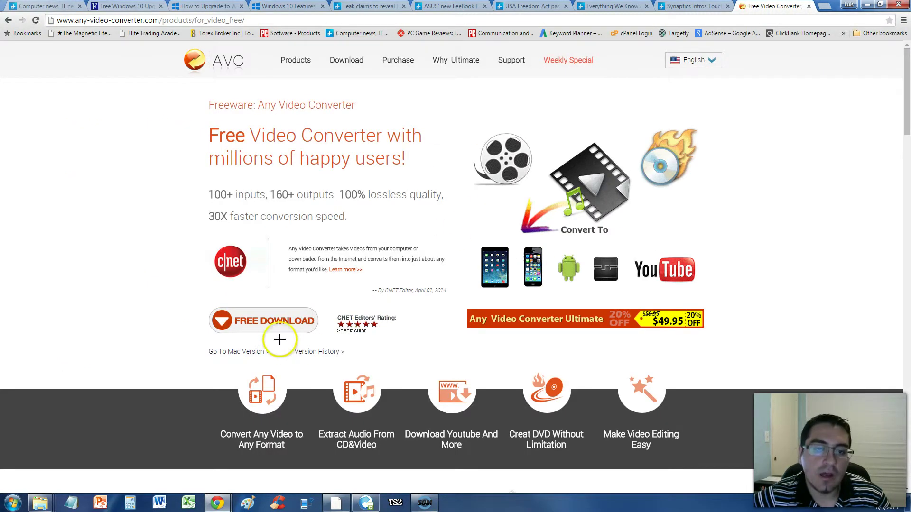
pyautogui.moveTo(280, 340)
pyautogui.mouseDown()
pyautogui.moveTo(317, 308)
pyautogui.moveTo(195, 298)
pyautogui.moveTo(286, 358)
pyautogui.moveTo(327, 322)
pyautogui.mouseUp()
pyautogui.press('Escape')
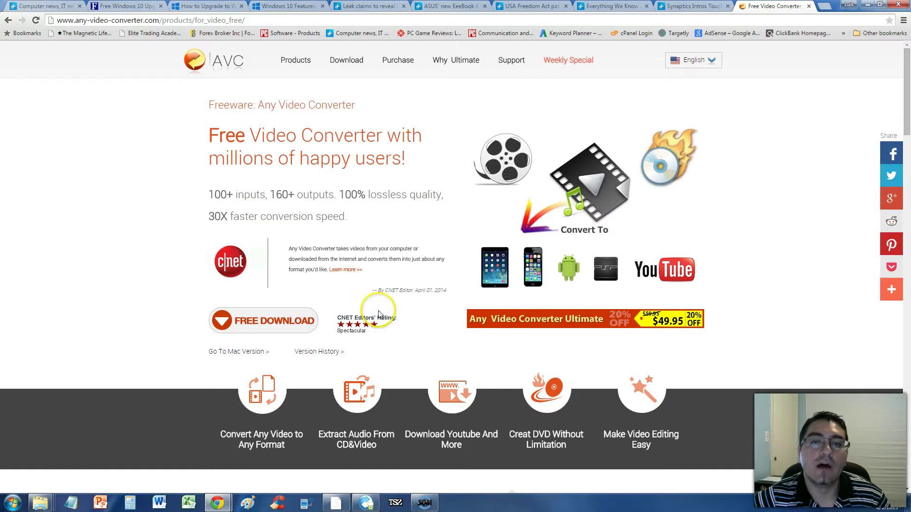
# Bring Any Video Converter to the front and dismiss the Add Video(s) file chooser without adding files
pyautogui.click(368, 502)
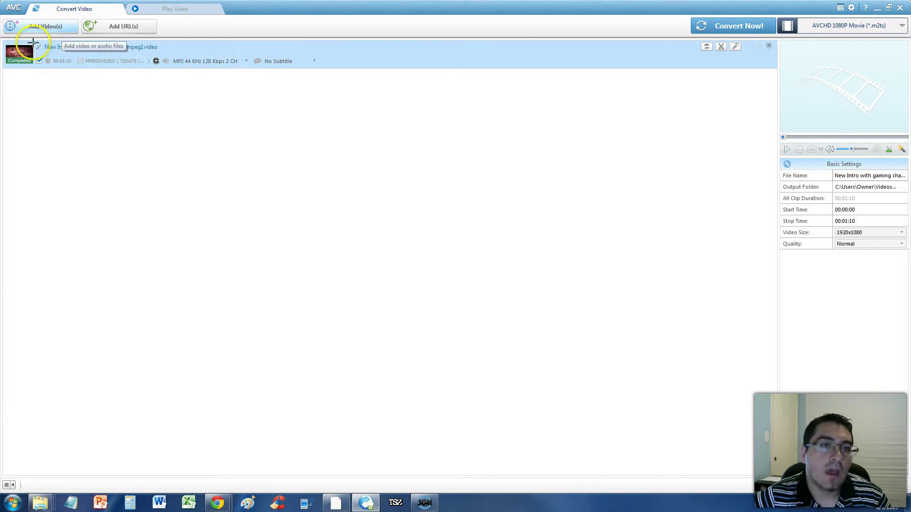
pyautogui.click(52, 26)
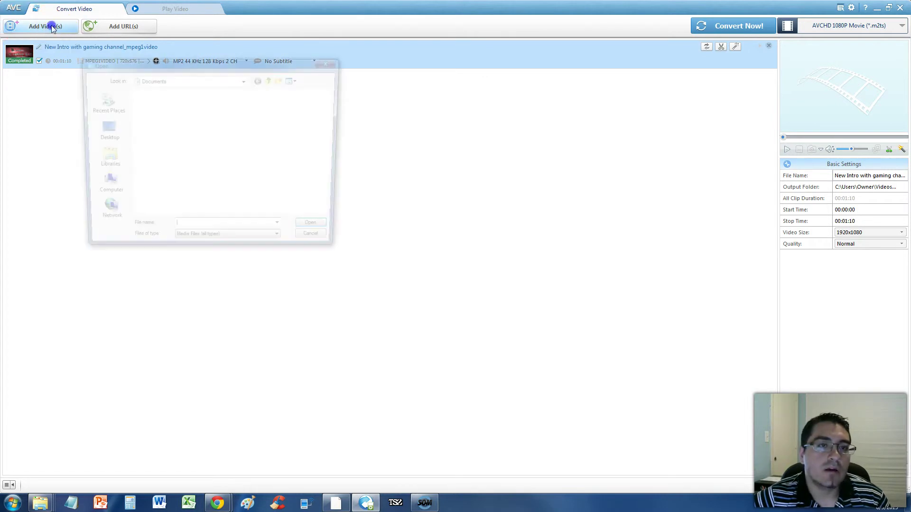
pyautogui.click(332, 62)
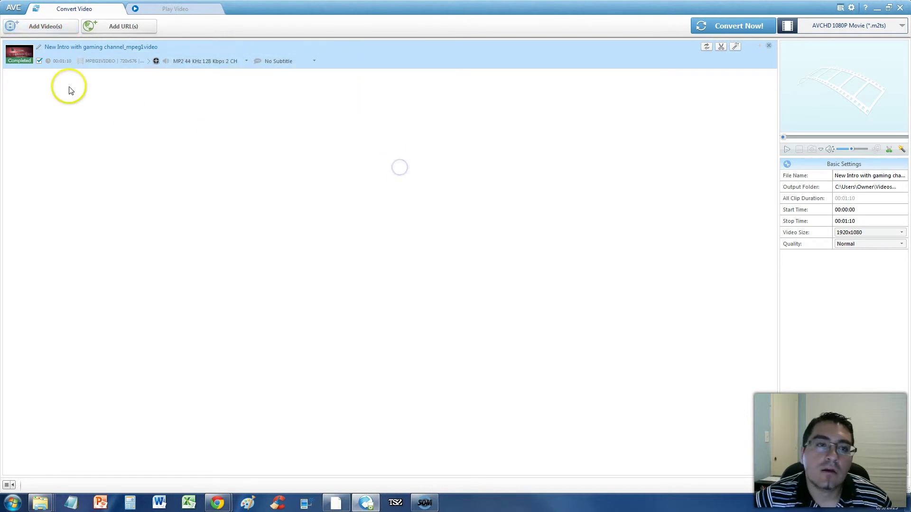
# Set the intro clip's output format to MPEG-II Movie
pyautogui.hotkey('ctrl', 'shift', 'd')
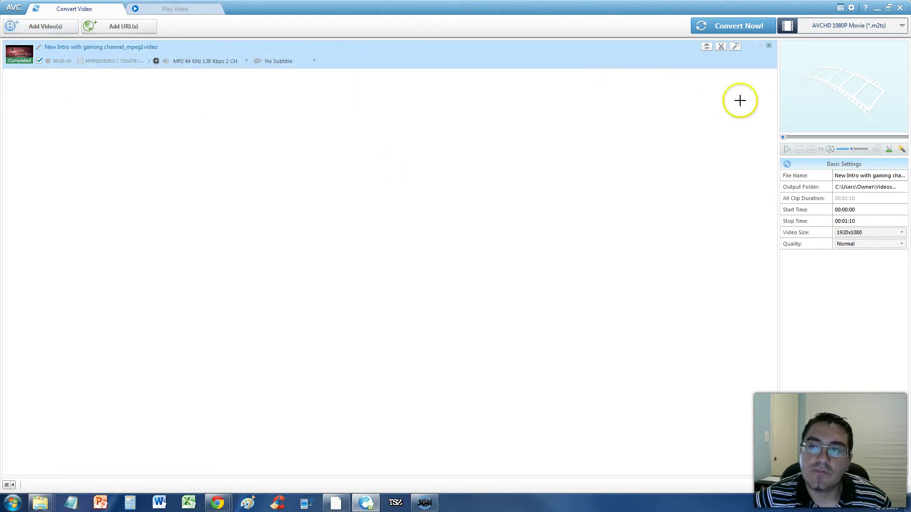
pyautogui.moveTo(780, 39); pyautogui.dragTo(878, 43)
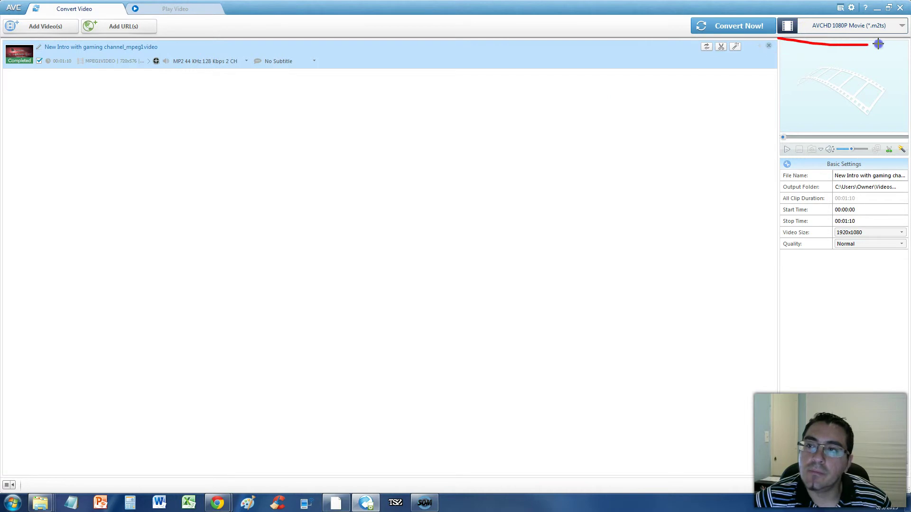
pyautogui.click(900, 26)
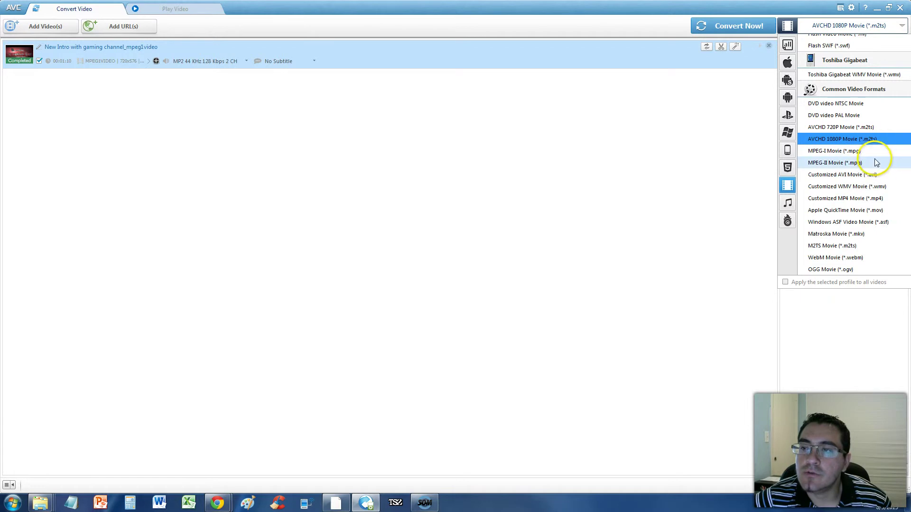
pyautogui.click(842, 164)
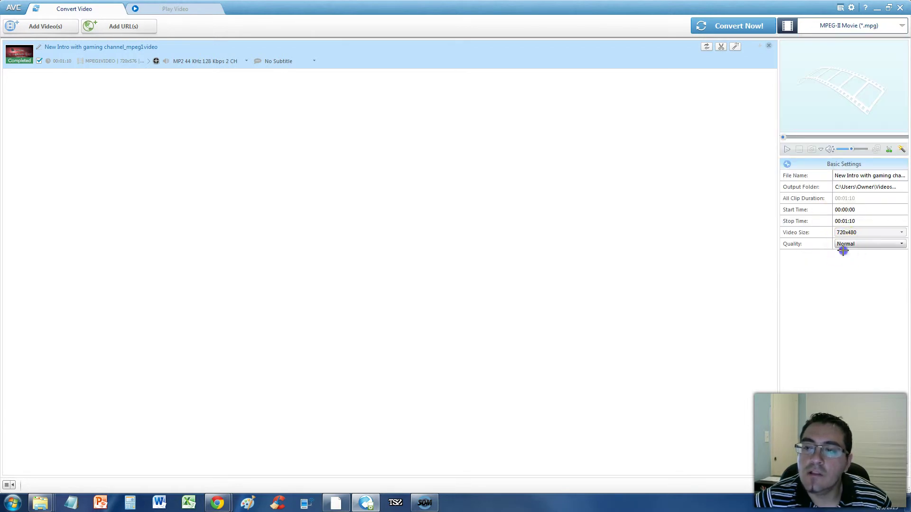
# Set quality to High (Larger file size) and video size to 1920x1080
pyautogui.click(865, 245)
pyautogui.click(853, 279)
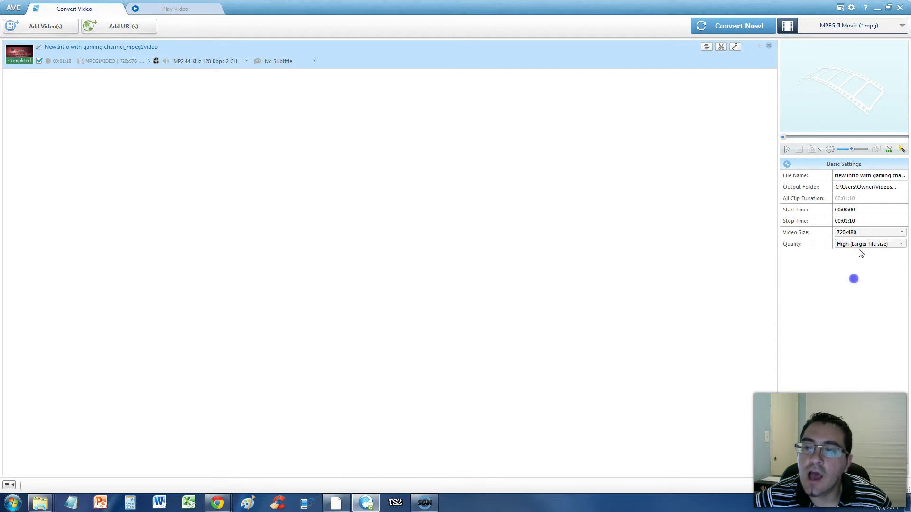
pyautogui.click(853, 235)
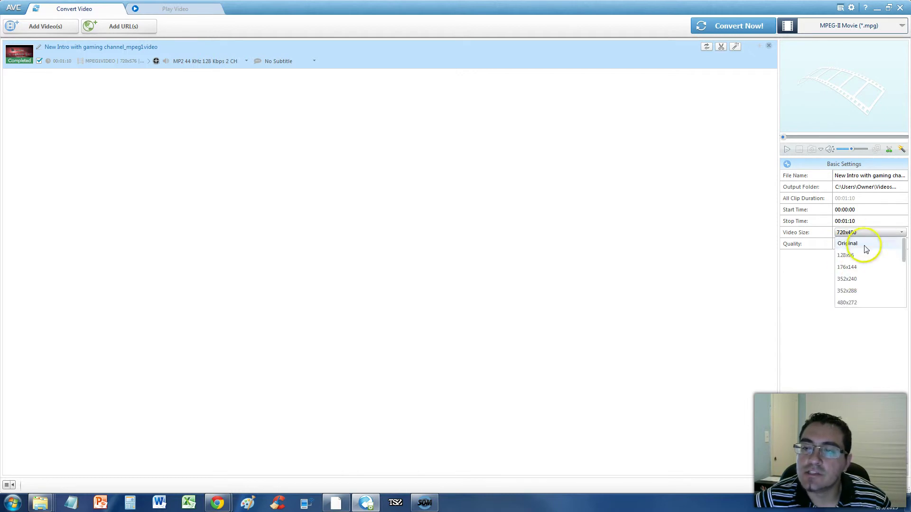
pyautogui.moveTo(904, 256); pyautogui.dragTo(903, 299)
pyautogui.click(866, 302)
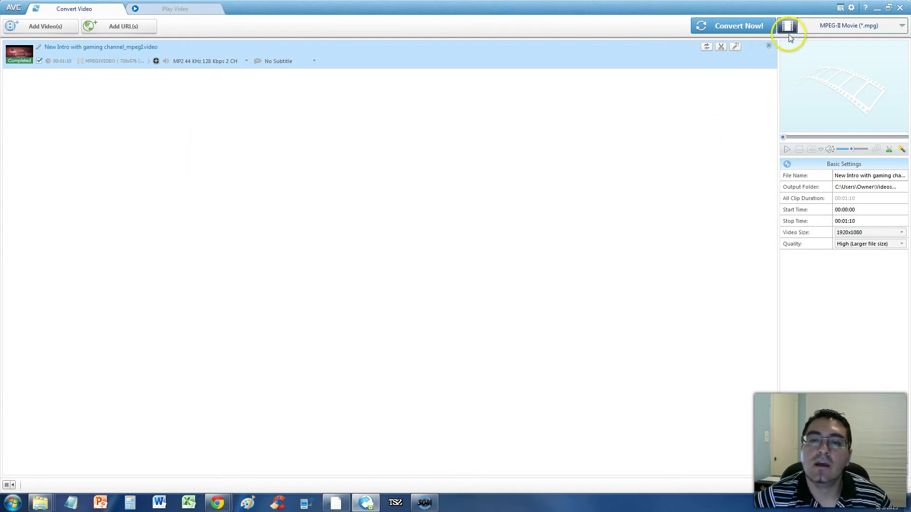
# Start the MPEG-II conversion of the intro clip with Convert Now!
pyautogui.moveTo(688, 38)
pyautogui.mouseDown()
pyautogui.moveTo(760, 46)
pyautogui.moveTo(774, 19)
pyautogui.moveTo(702, 14)
pyautogui.mouseUp()
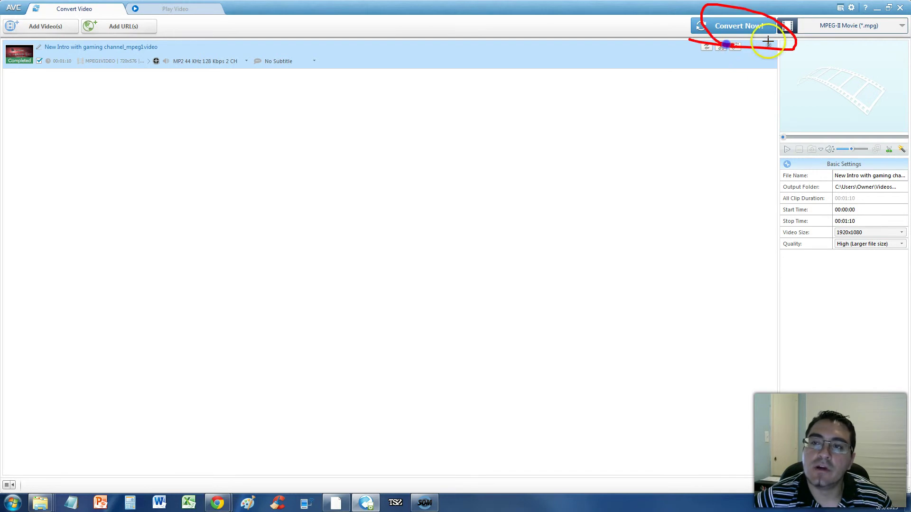
pyautogui.press('Escape')
pyautogui.click(742, 32)
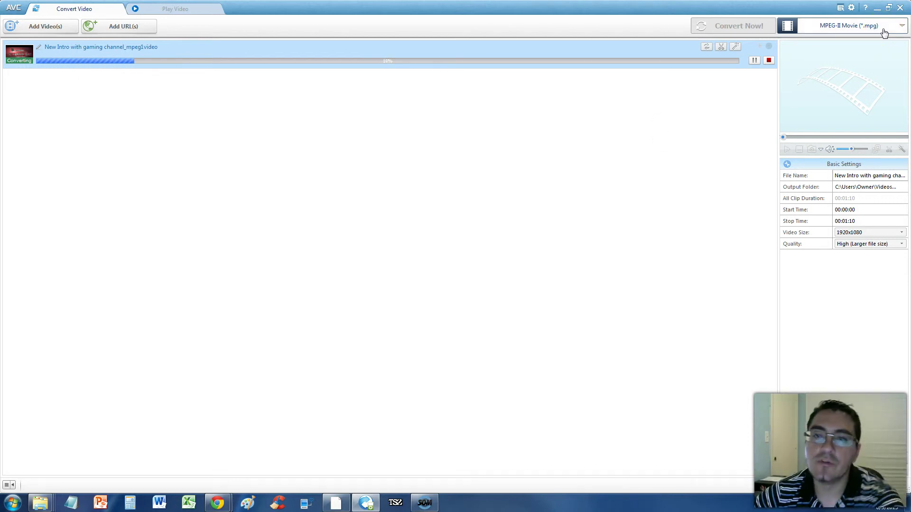
# Browse the audio, portable video and Android tablet profile categories while the conversion runs
pyautogui.click(884, 32)
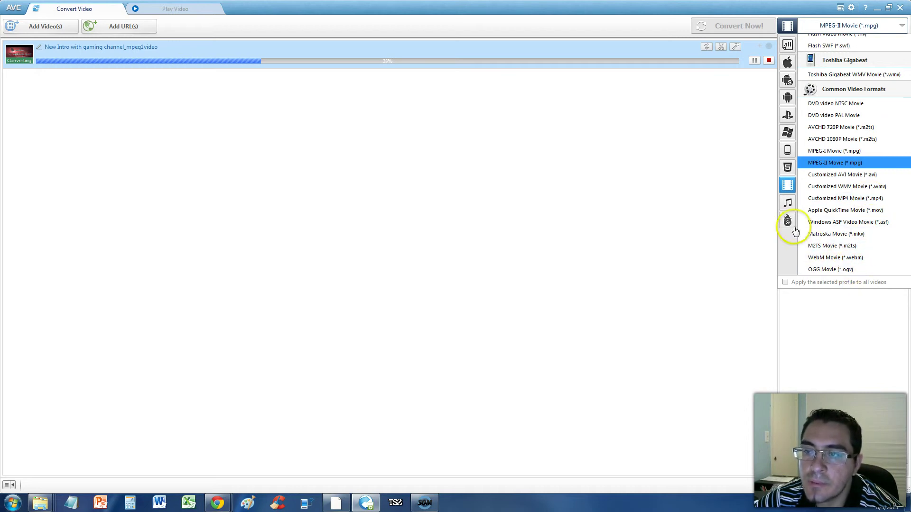
pyautogui.click(789, 203)
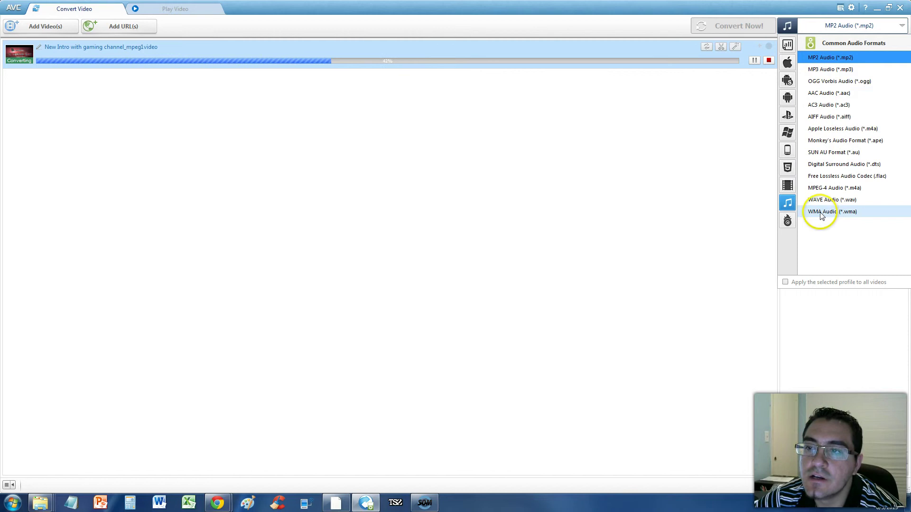
pyautogui.click(788, 185)
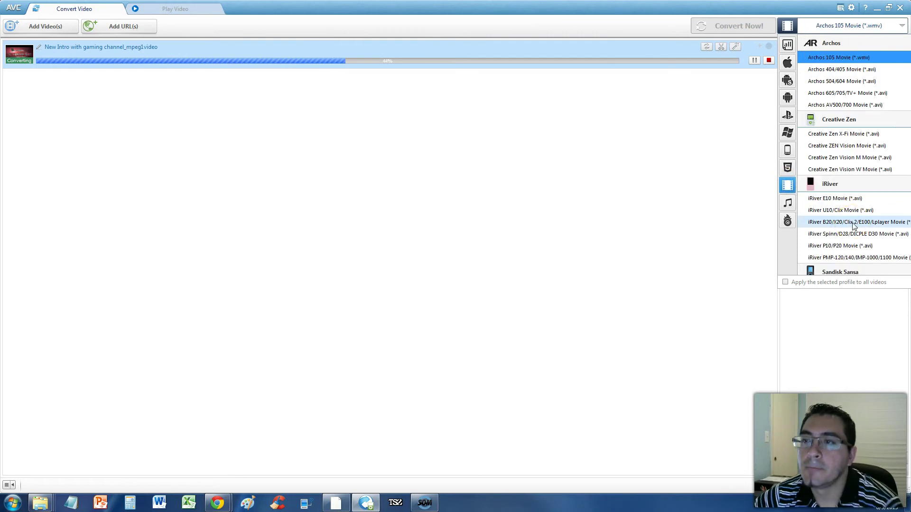
pyautogui.click(787, 97)
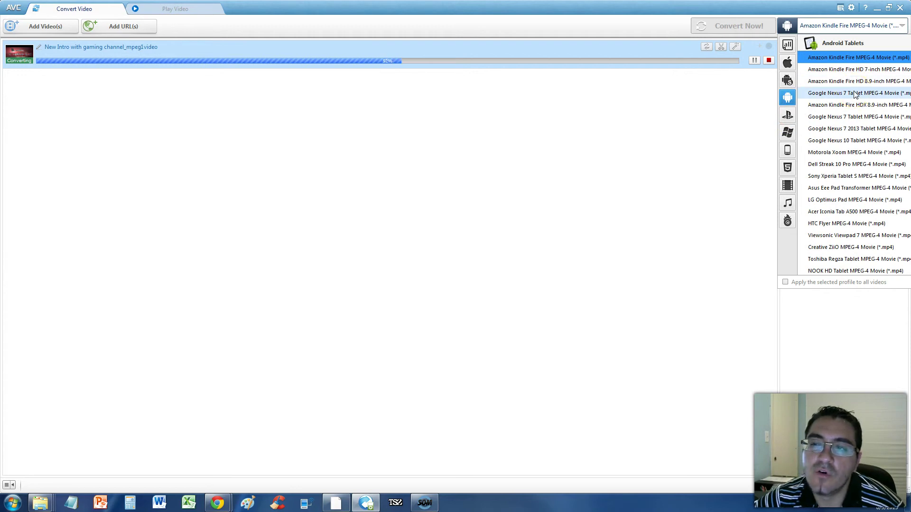
pyautogui.click(787, 186)
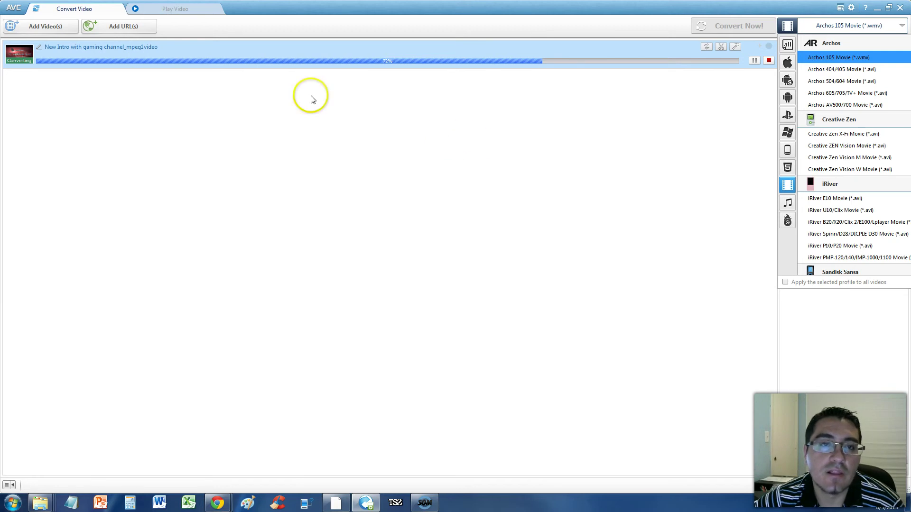
# Open and close the Import Video from Internet dialog while the conversion finishes
pyautogui.click(132, 33)
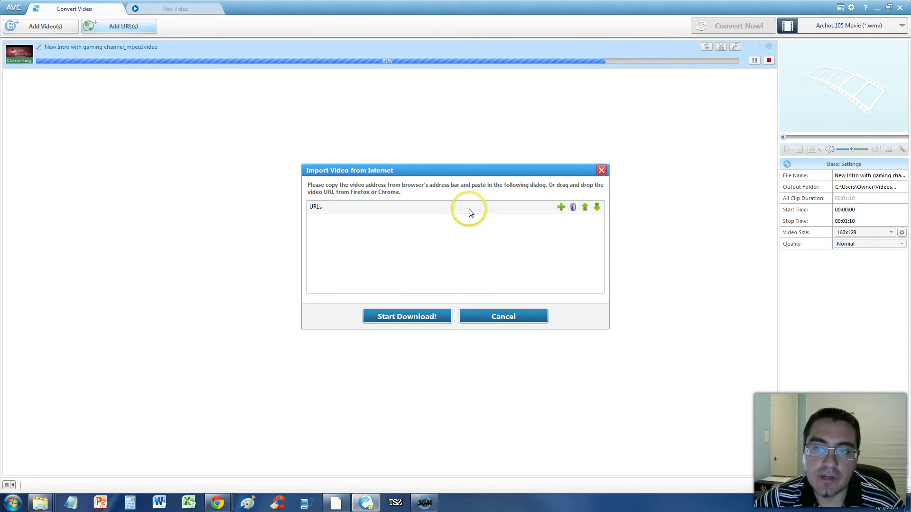
pyautogui.click(601, 170)
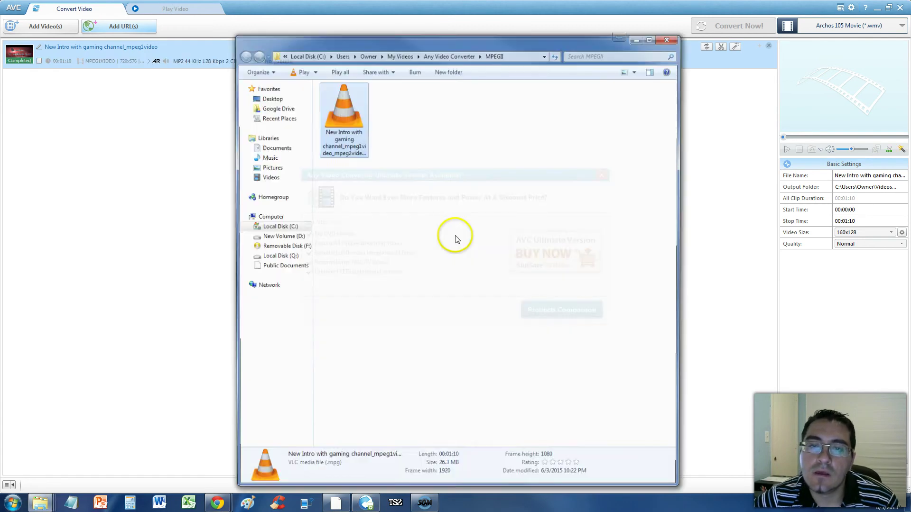
# Shift the MPEGII folder window left and select the converted file to view its 26.3 MB details
pyautogui.moveTo(468, 32); pyautogui.dragTo(441, 43)
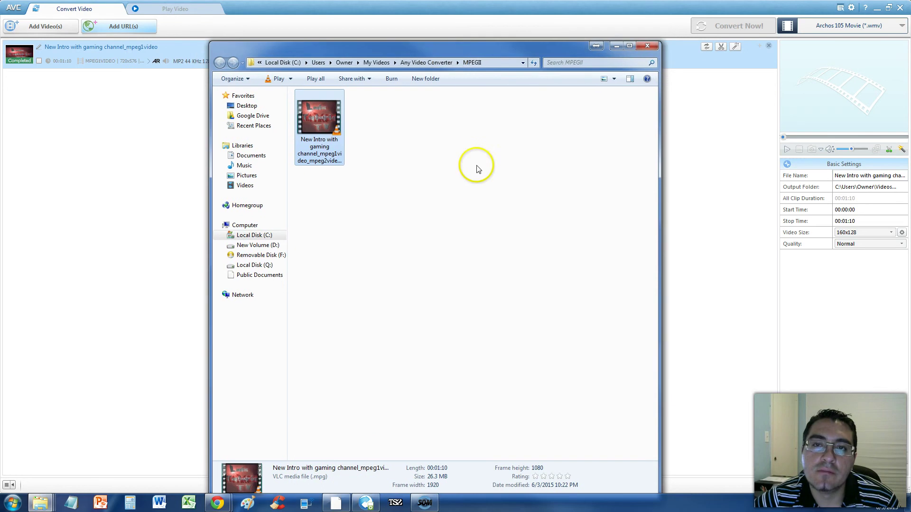
pyautogui.click(474, 167)
pyautogui.click(334, 141)
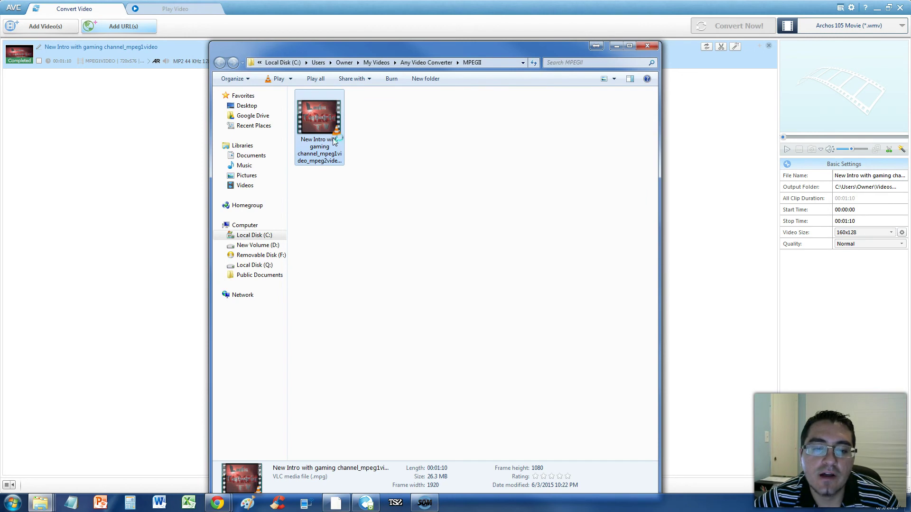
# Play the converted .mpg in VLC and skip ahead to about 21 seconds
pyautogui.doubleClick(335, 142)
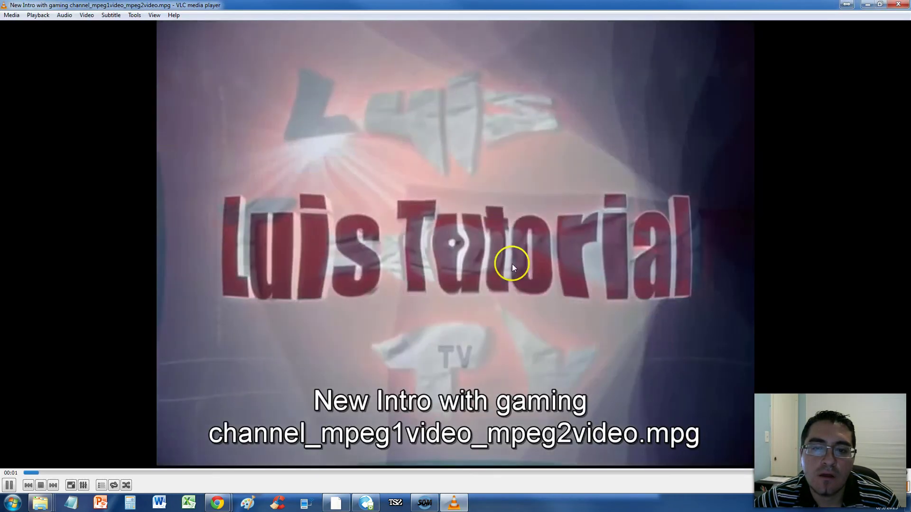
pyautogui.click(233, 473)
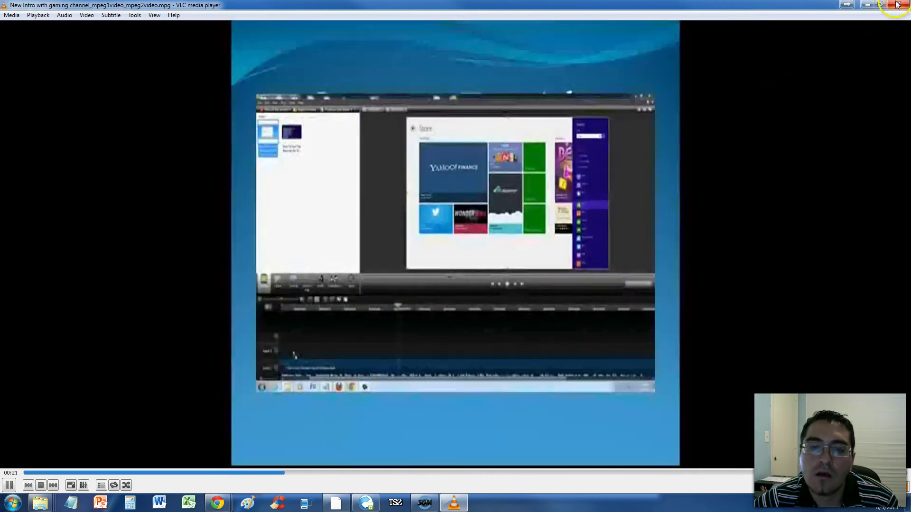
# Close VLC, confirm the file type is .mpg in Properties, and close the MPEGII folder
pyautogui.click(898, 4)
pyautogui.rightClick(319, 124)
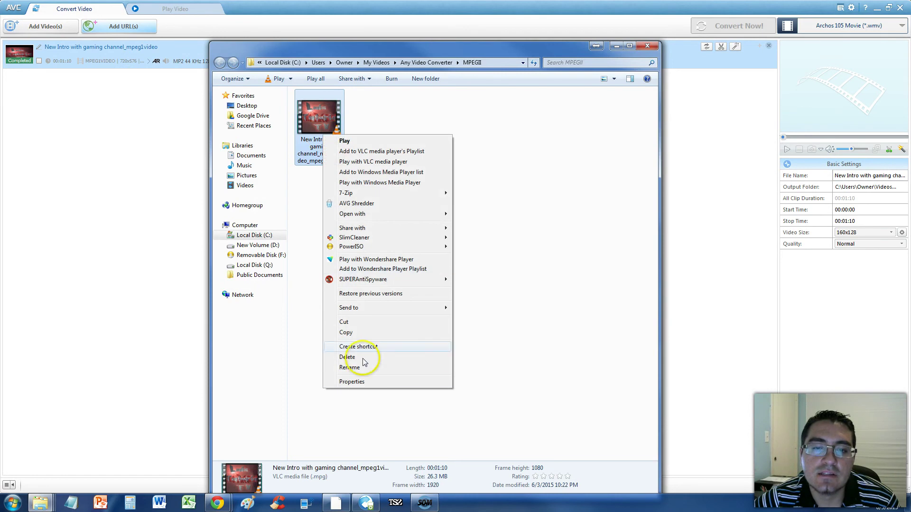
pyautogui.click(368, 382)
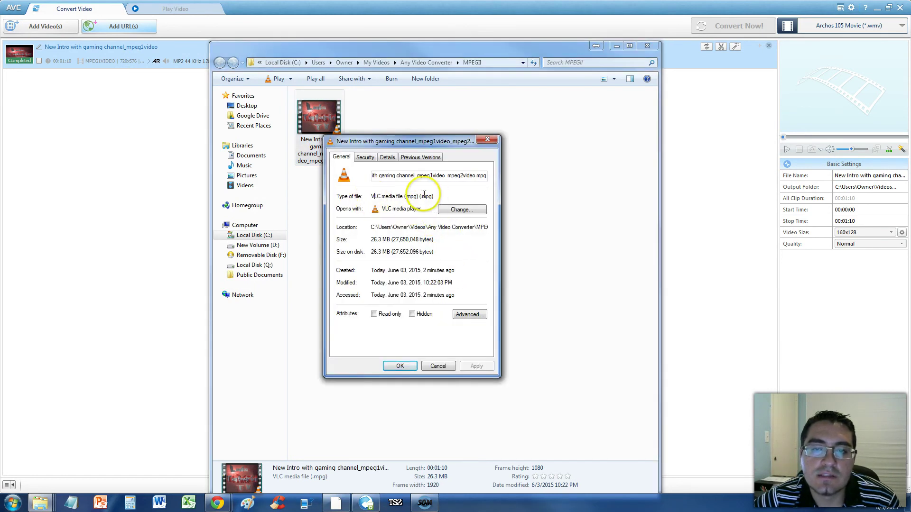
pyautogui.click(434, 197)
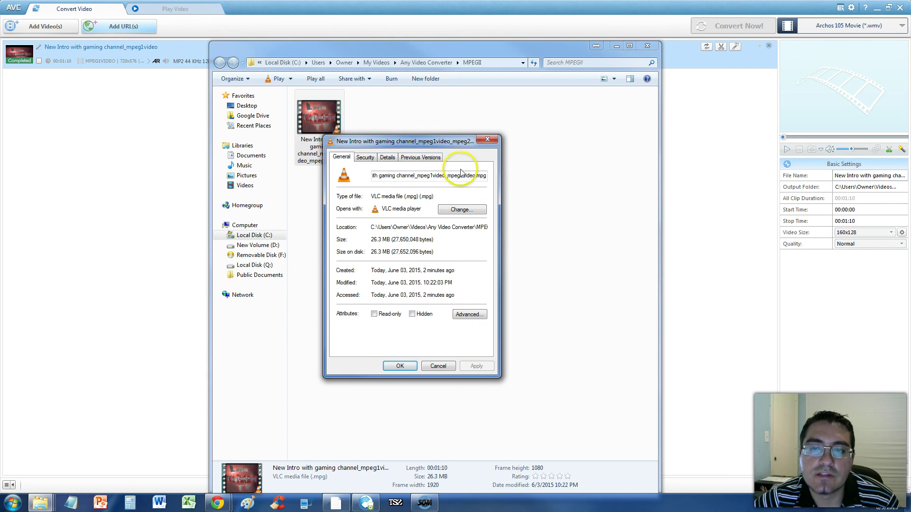
pyautogui.click(487, 139)
pyautogui.click(524, 236)
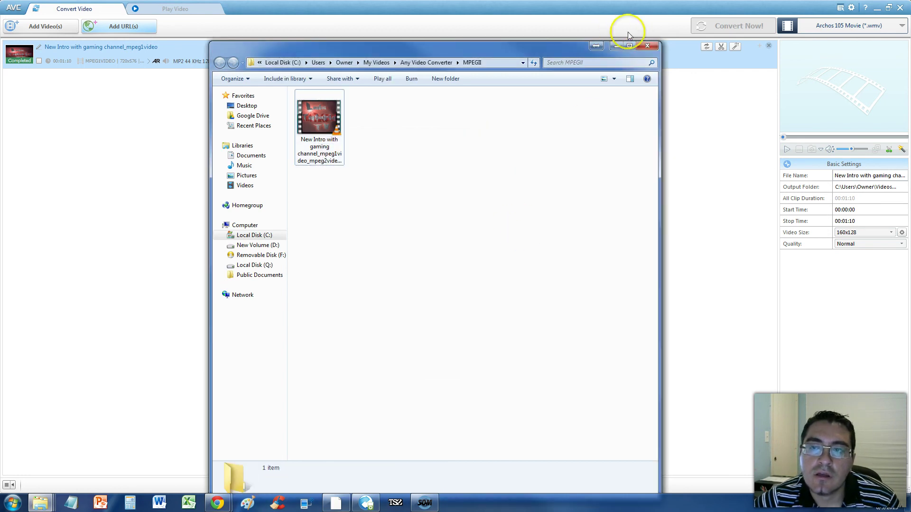
pyautogui.click(646, 46)
# Close the Ultimate Version Available advert
pyautogui.click(601, 176)
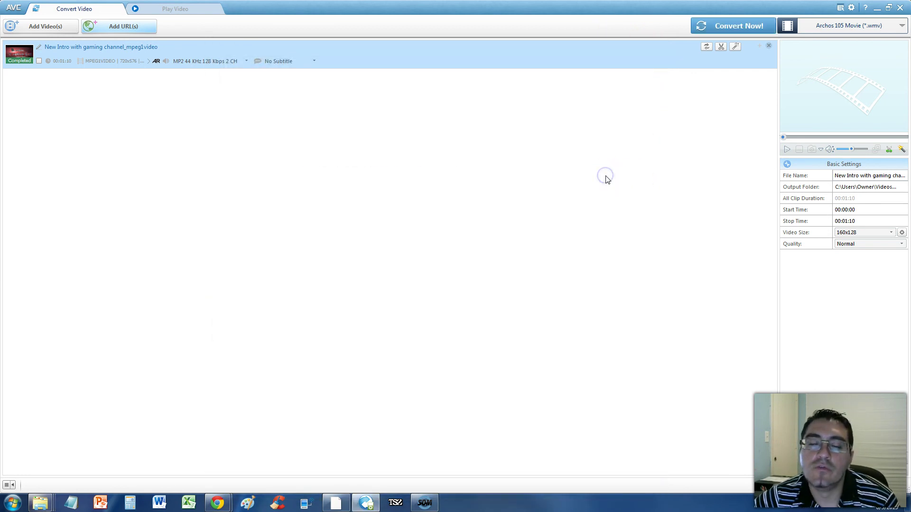